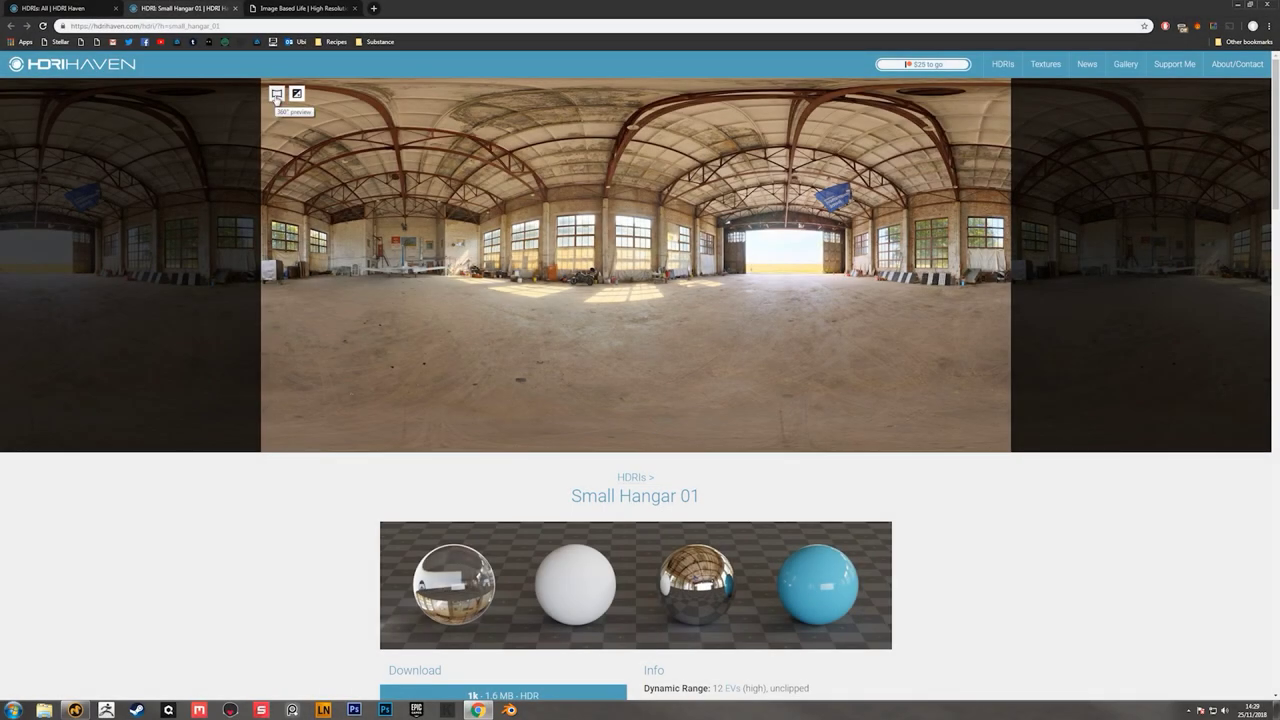
Switch the panorama to a 360 view and select both Environment items in the Shader Tree.
left_click(276, 93)
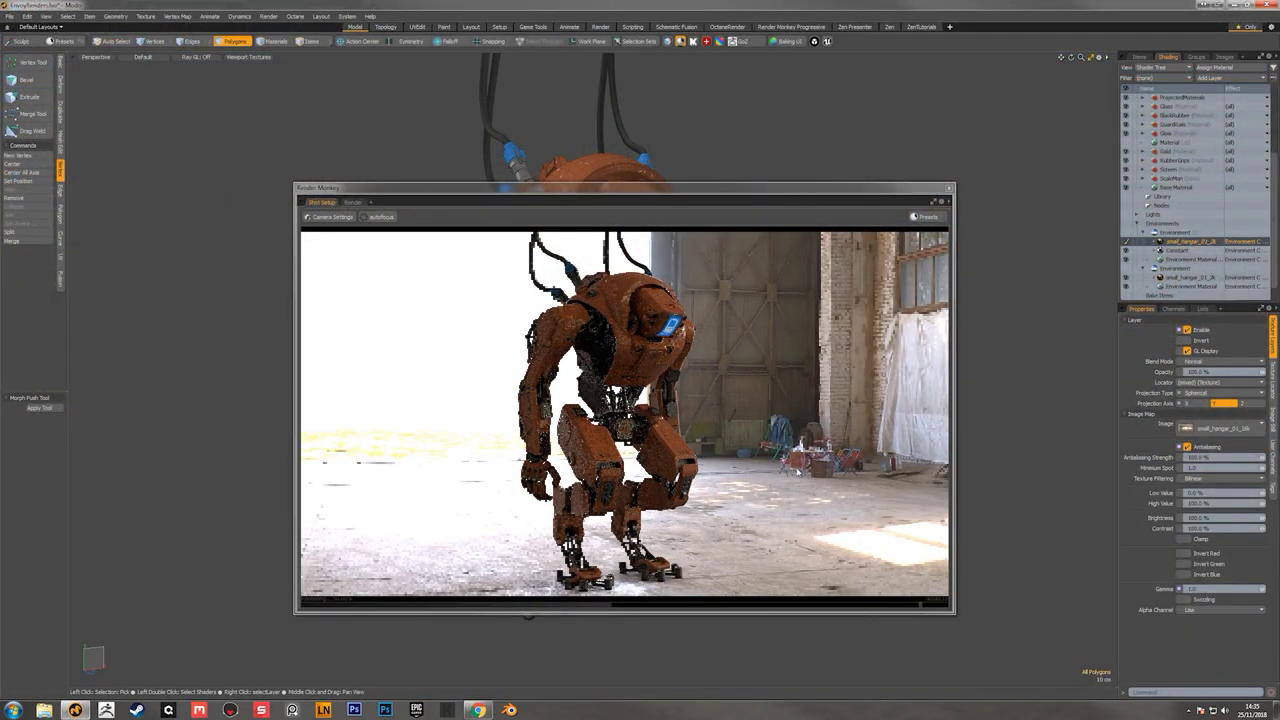
left_click(1200, 233)
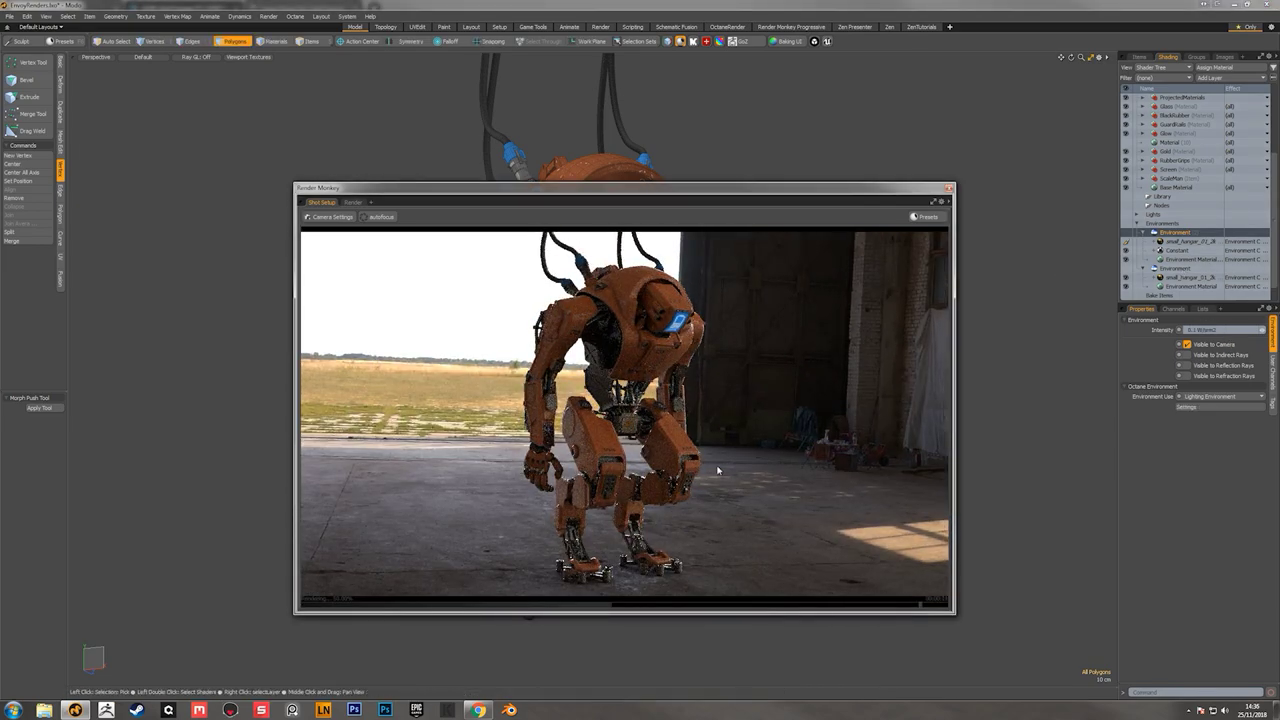
left_click(1175, 268)
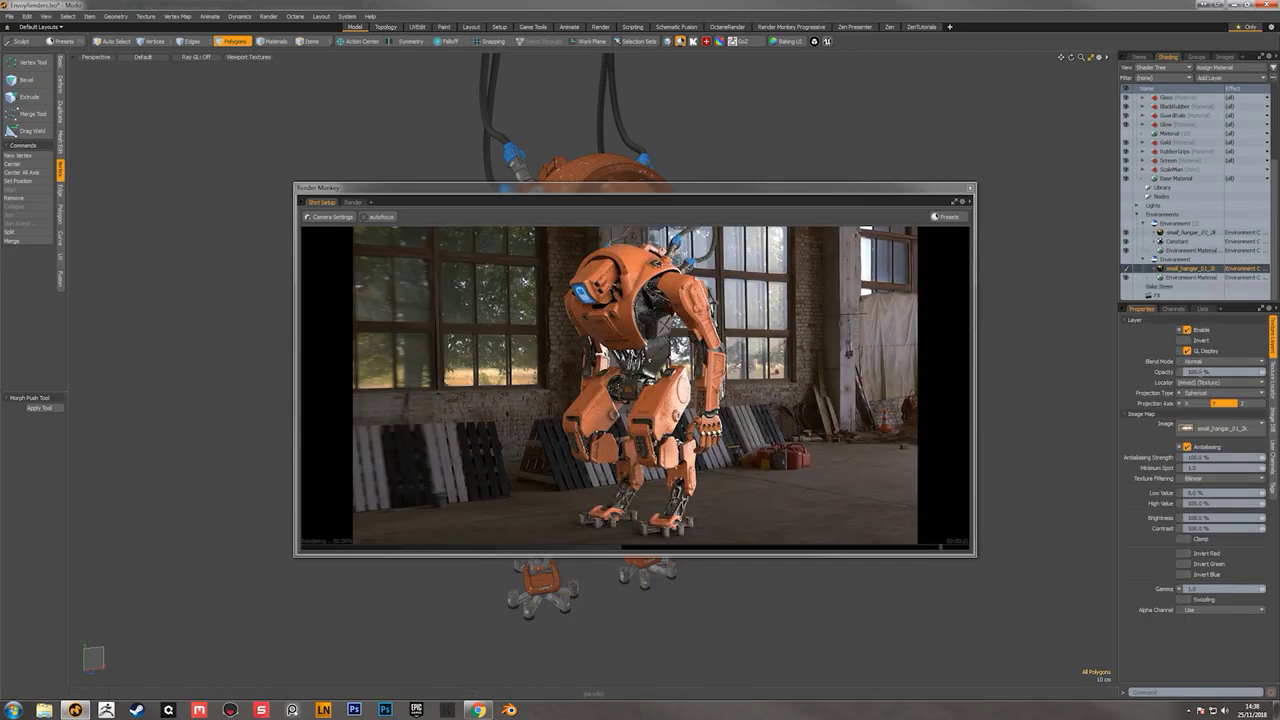
scroll(1200, 400, "down", 5)
left_click_drag(1200, 408, 1230, 408)
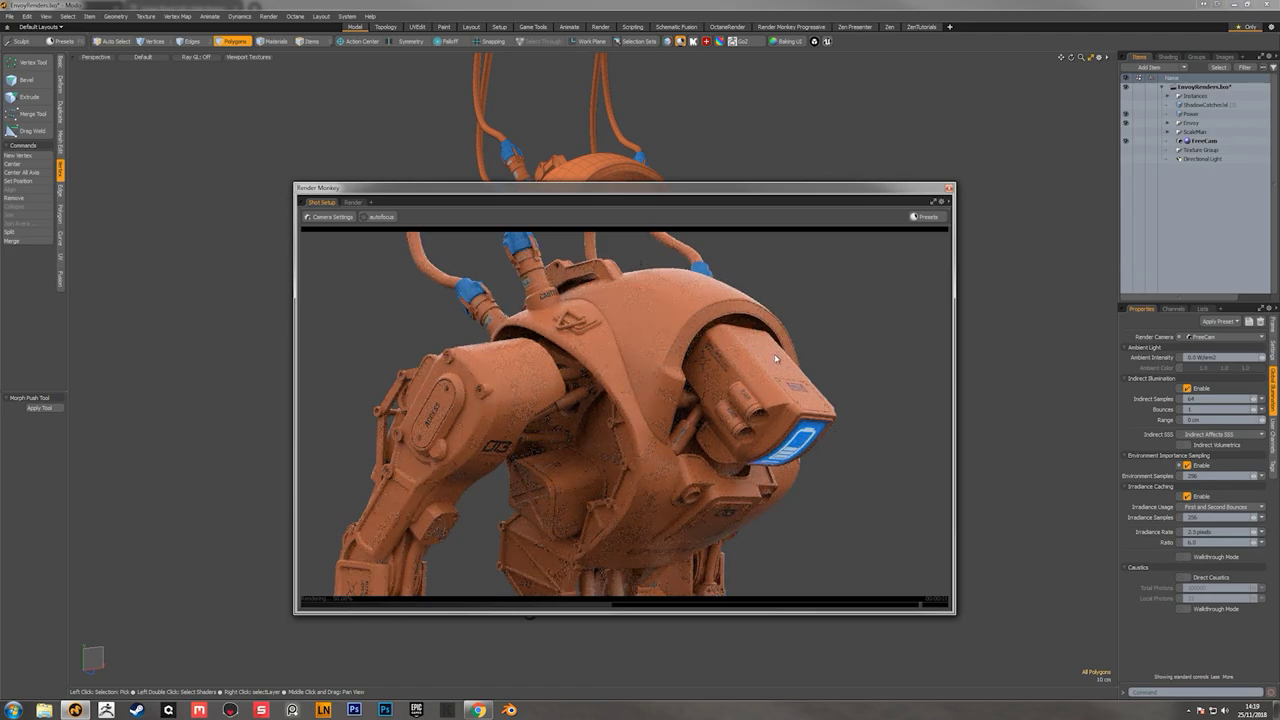
Drag the FreeCam focal length down in Camera Settings for a wider shot.
left_click(1205, 140)
left_click(332, 216)
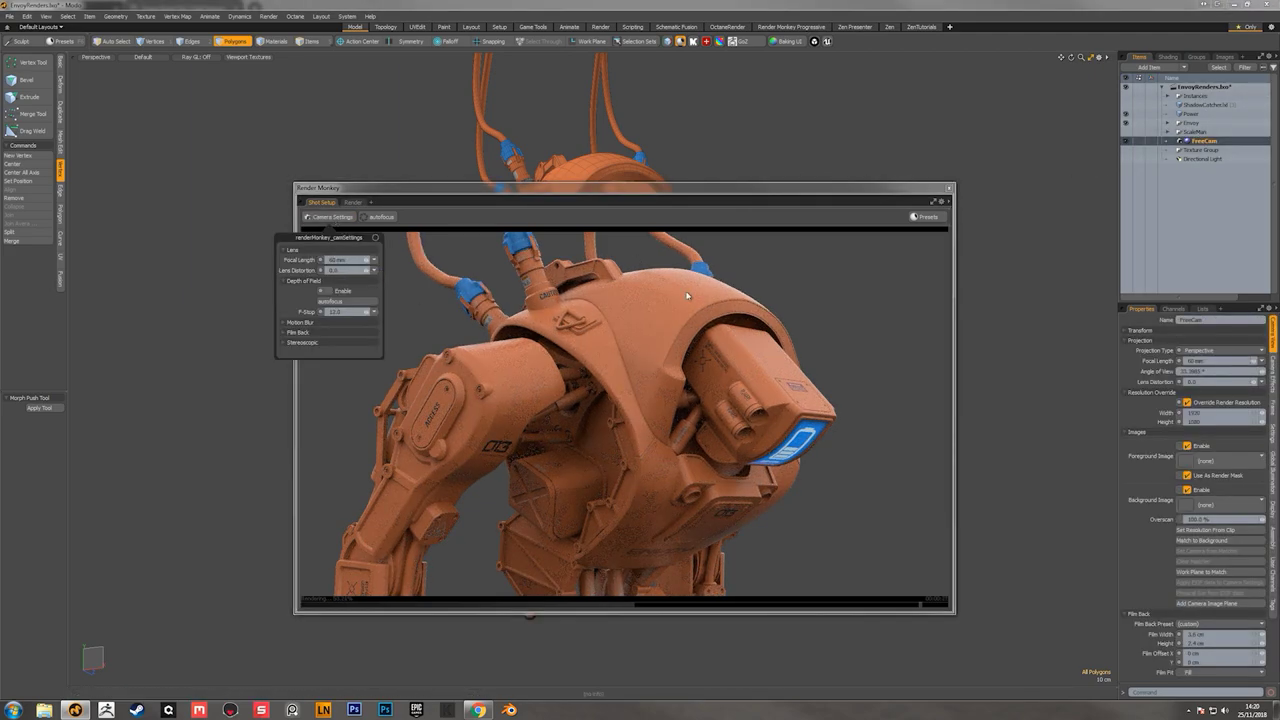
left_click_drag(351, 263, 330, 263)
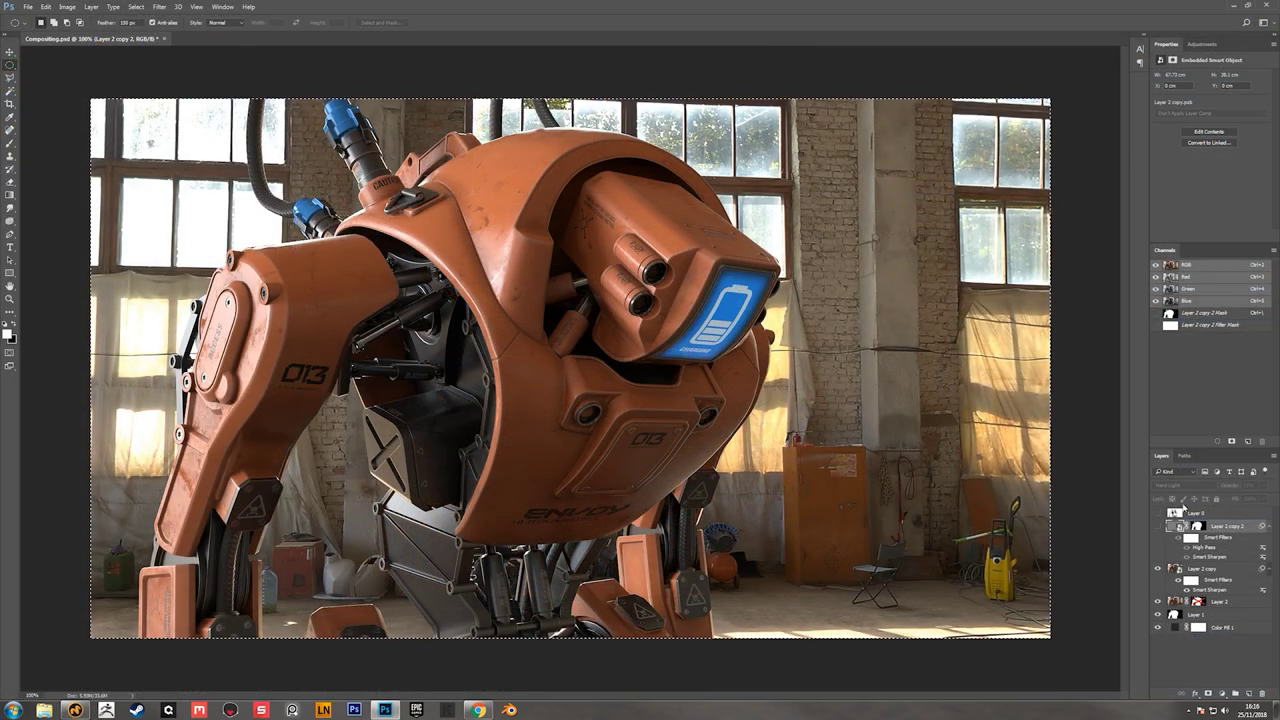
Show the white clay render and set the new Multiply layer to 30% opacity.
left_click(1158, 512)
left_click_drag(1240, 498, 1231, 499)
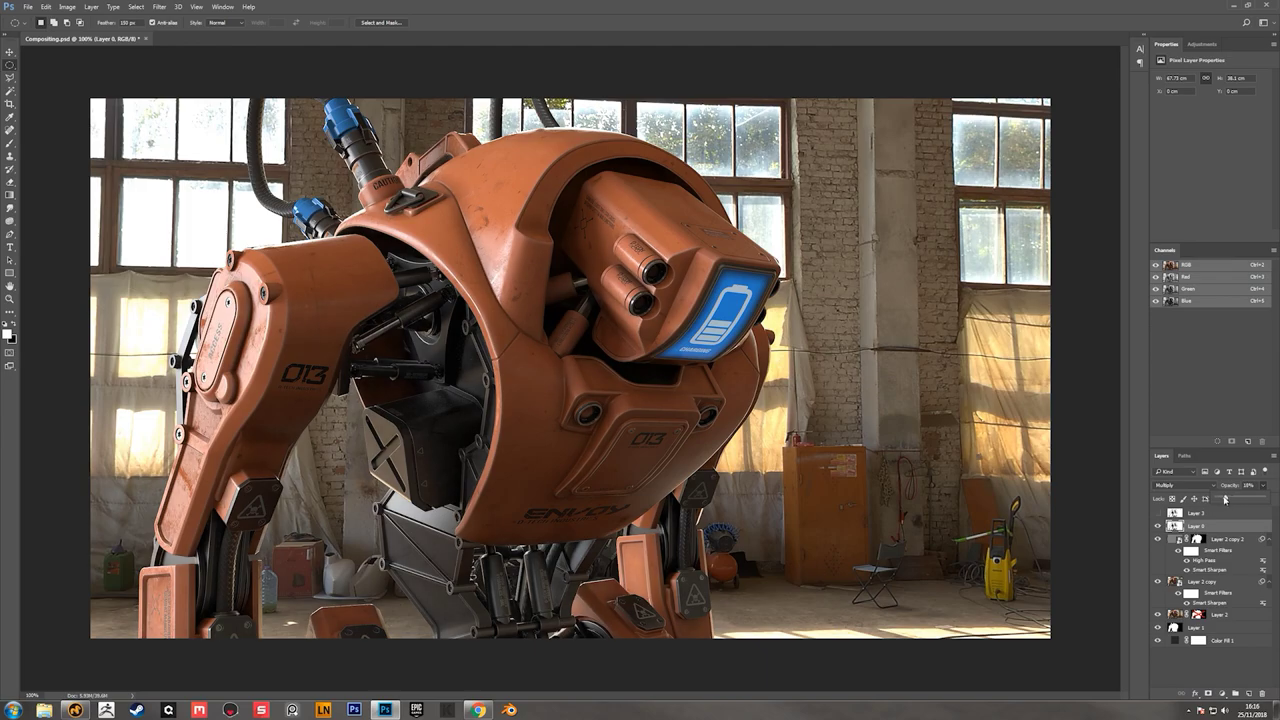